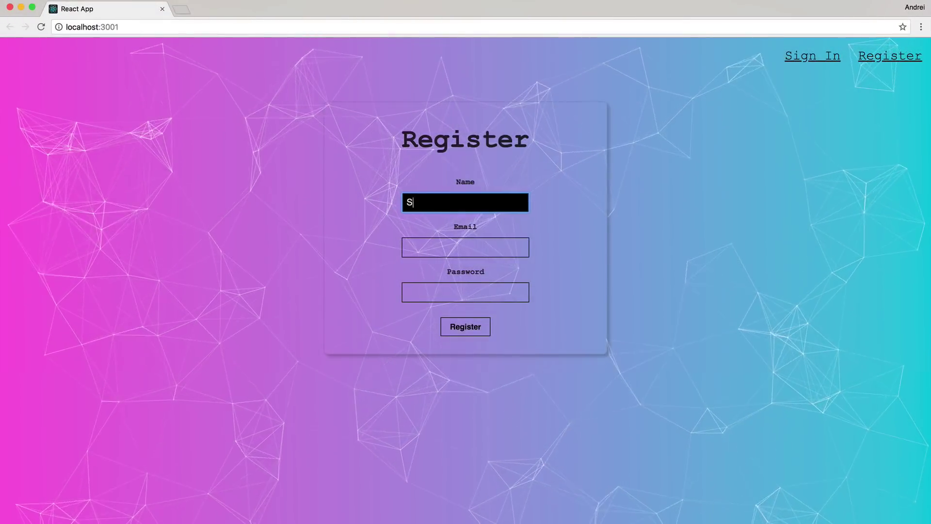
pyautogui.write('unny')
# Step: Register as Sunny and detect the faces in the pasted football team photo
pyautogui.press('Tab')
pyautogui.press('Tab')
pyautogui.write('1')
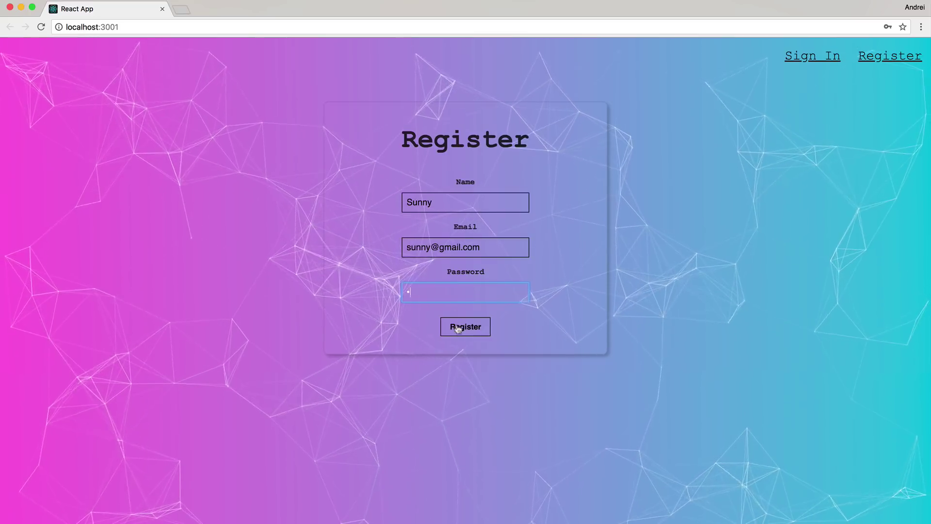
pyautogui.click(458, 328)
pyautogui.write('https://usercontent2.hubstatic.com/9222965_f520.jpg')
pyautogui.click(588, 332)
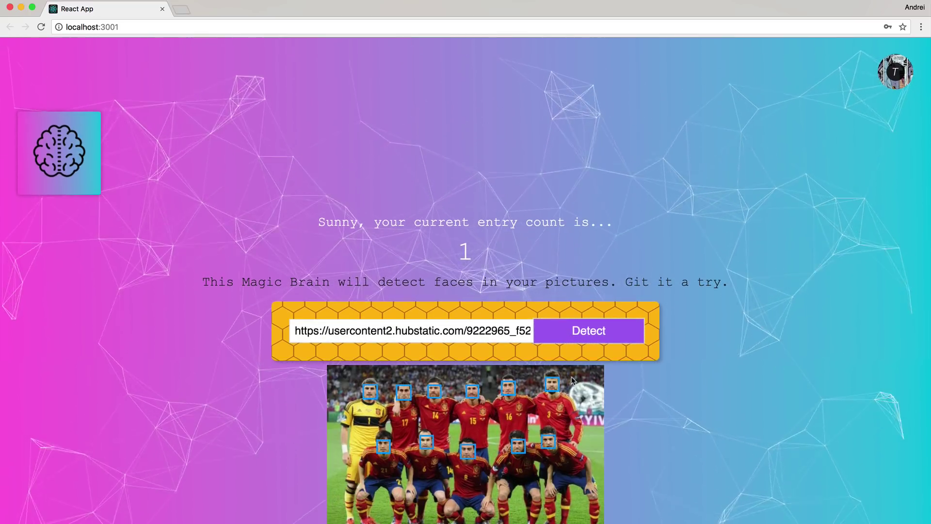
# Step: Rename the profile from Sunny to Teddy!, save it, and sign out
pyautogui.click(894, 72)
pyautogui.click(858, 100)
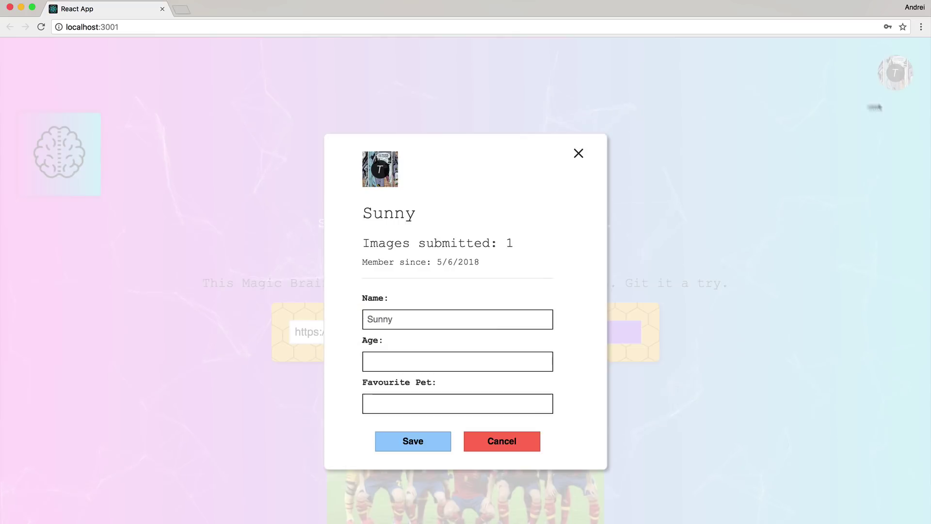
pyautogui.doubleClick(509, 317)
pyautogui.write('Teddy!')
pyautogui.click(435, 441)
pyautogui.click(894, 73)
pyautogui.click(878, 116)
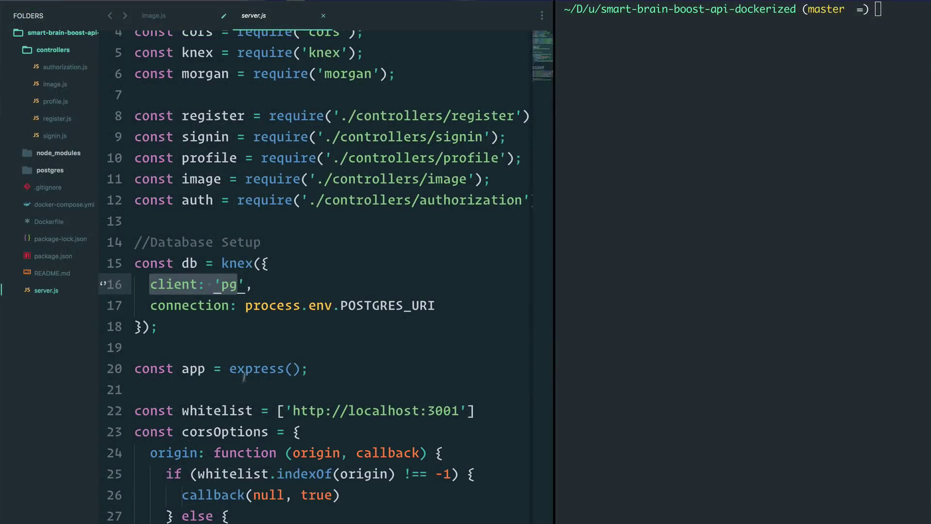
# Step: Highlight the localhost whitelist entry in server.js, then view the image.js controller
pyautogui.moveTo(188, 411); pyautogui.dragTo(428, 411)
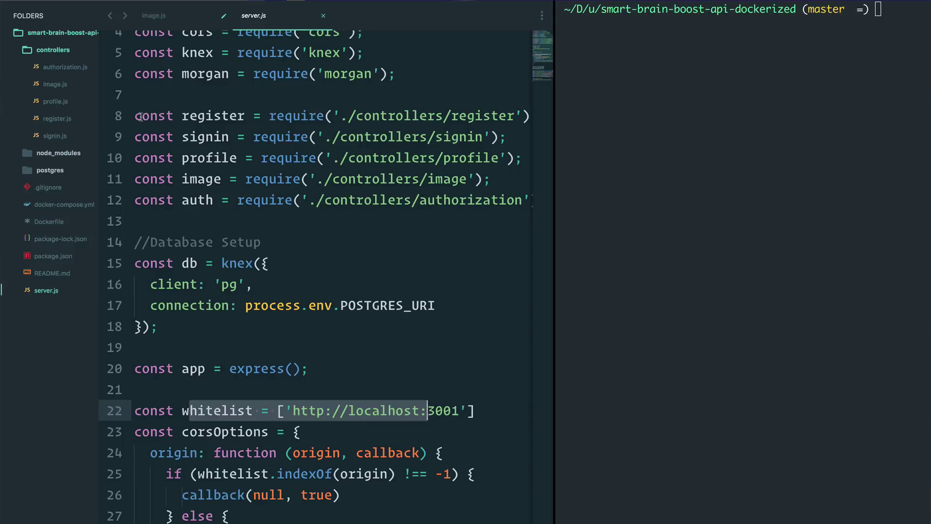
pyautogui.click(55, 83)
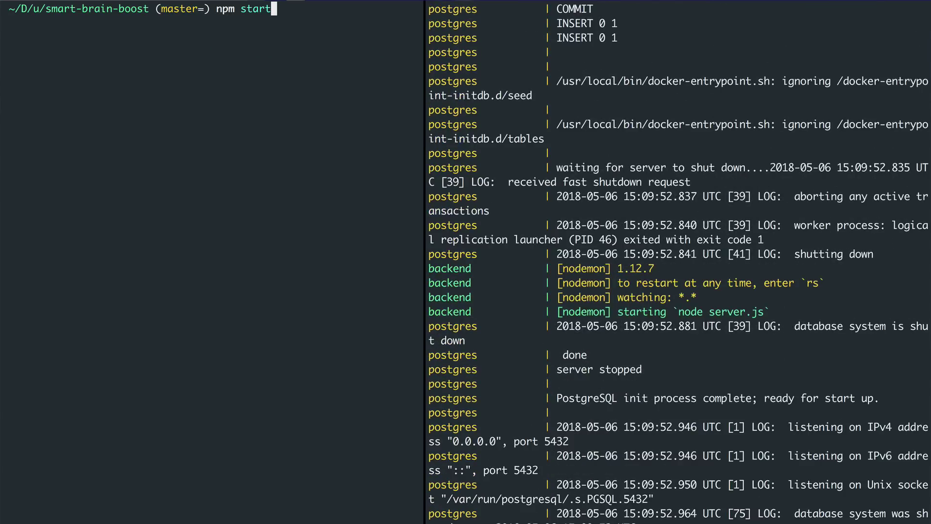
# Step: Run npm start to launch the smart-brain-boost front-end development server
pyautogui.press('Return')
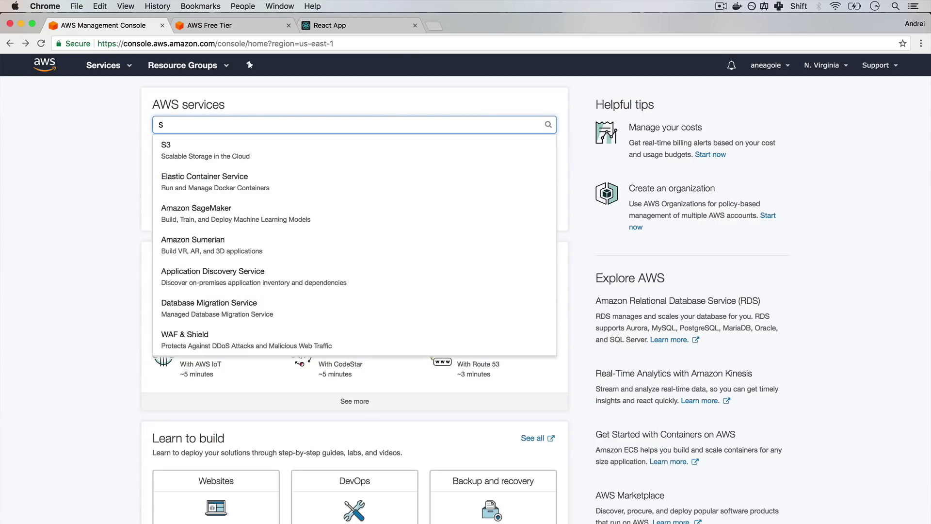
# Step: Search 'cloud' in Find a service to list Cloud9, CloudFormation and similar services
pyautogui.press('BackSpace')
pyautogui.write('component: nulloud')
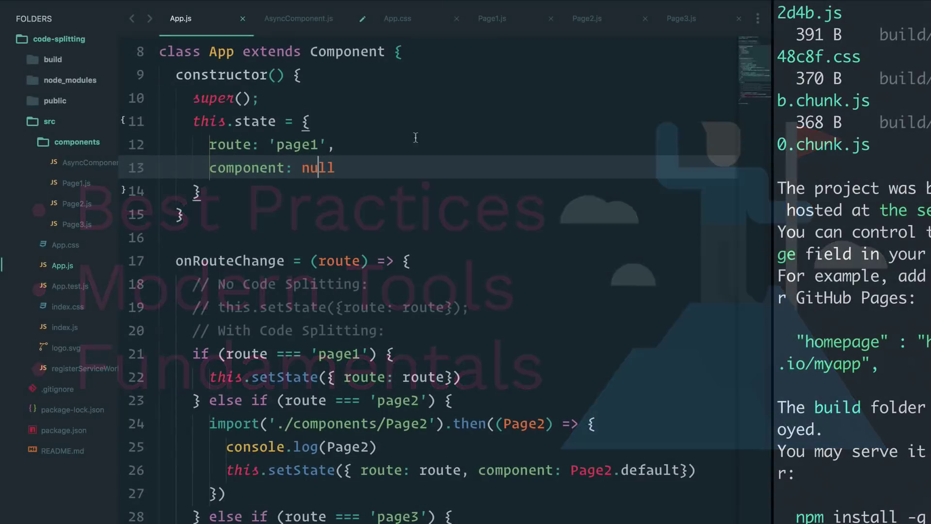
# Step: Bring up AsyncComponent.js with the cursor at the componentDidMount line (line 12)
pyautogui.click(299, 21)
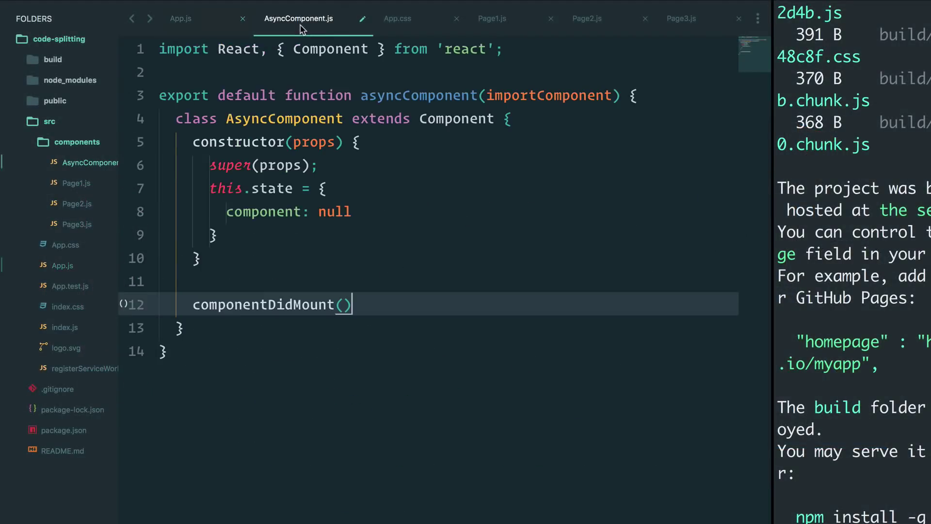
pyautogui.click(192, 304)
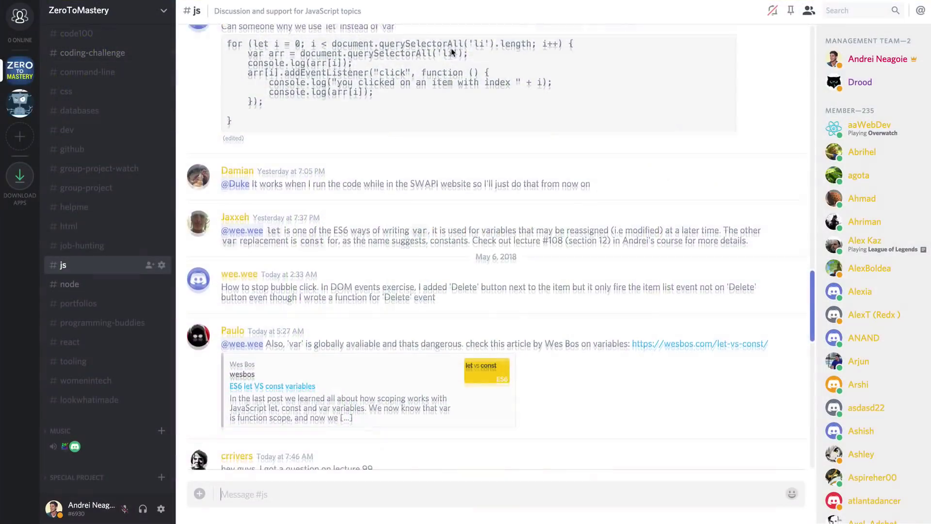
pyautogui.scroll(-2, 451, 51)
pyautogui.scroll(-3, 451, 49)
pyautogui.scroll(-3, 451, 49)
pyautogui.scroll(-3, 450, 49)
pyautogui.scroll(-2, 451, 49)
pyautogui.scroll(-2, 451, 49)
pyautogui.scroll(-2, 452, 49)
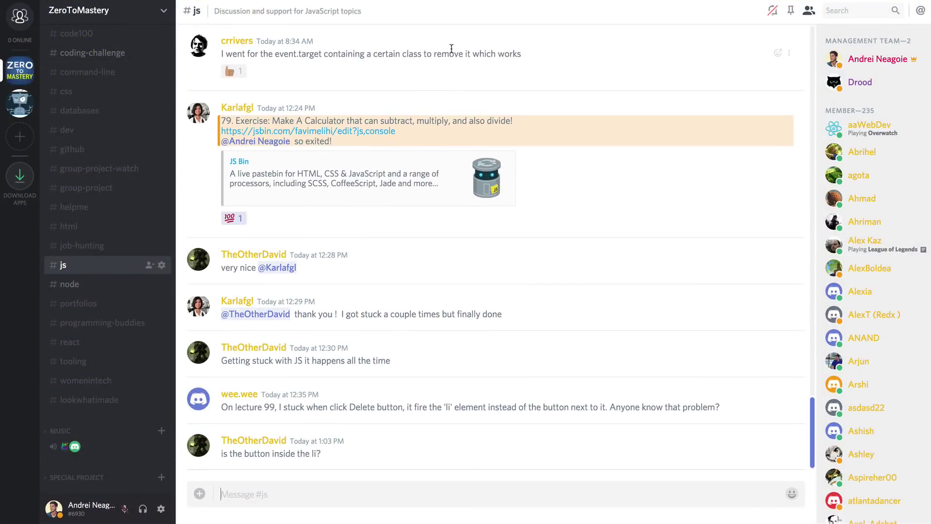
pyautogui.scroll(2, 125, 211)
pyautogui.scroll(2, 125, 213)
pyautogui.scroll(2, 126, 210)
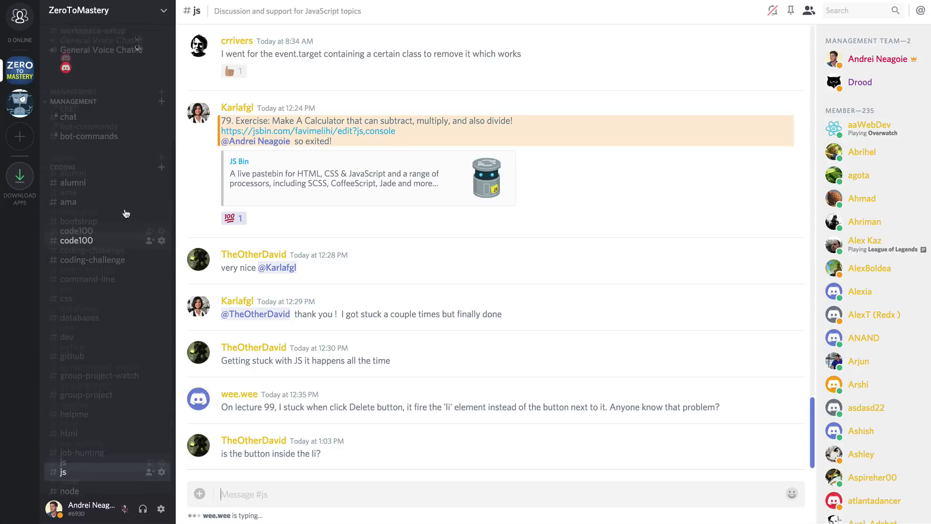